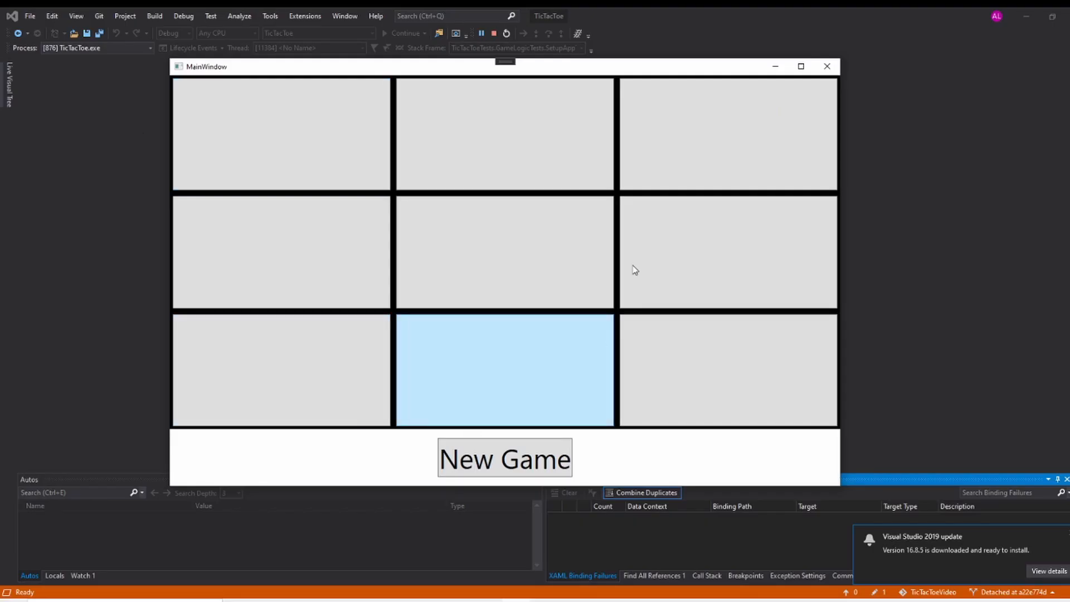
Step: Play a first round, alternating X and O across the centre, right column and bottom row cells
click(505, 254)
click(504, 137)
click(727, 136)
click(727, 254)
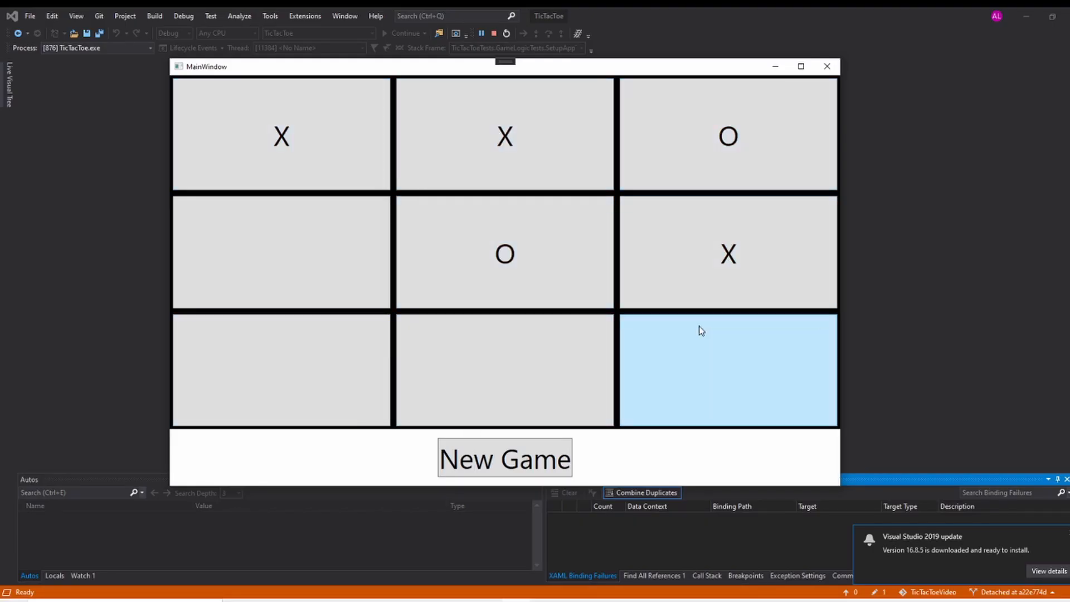
click(728, 372)
click(504, 371)
click(282, 372)
Step: Start a new game and play X top-left, O centre, X mid-right, O bottom-centre, X top-right, O top-centre so O wins
click(504, 458)
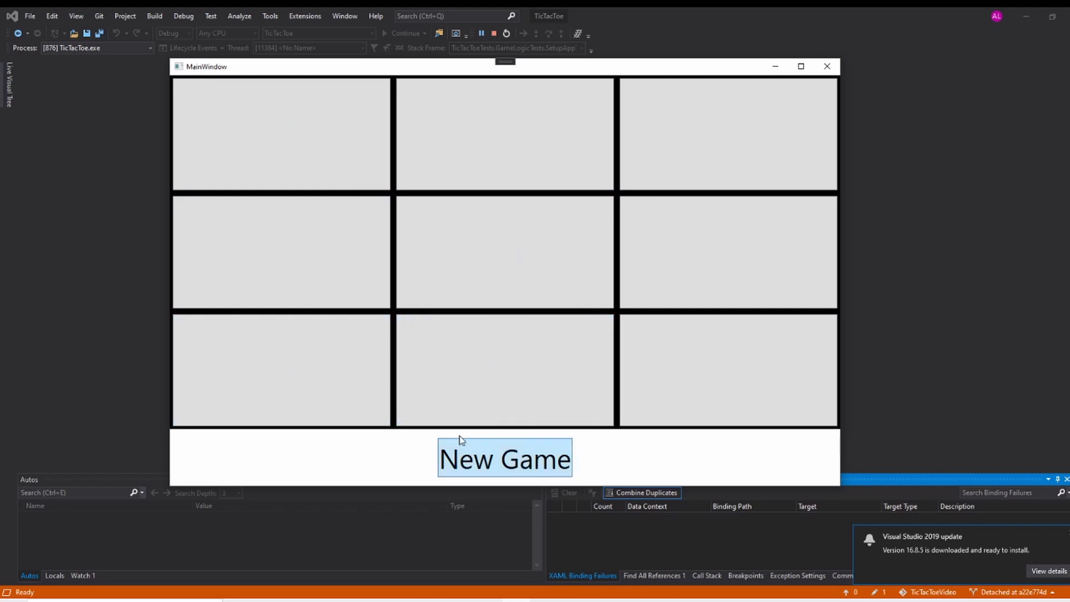
click(281, 136)
click(504, 254)
click(727, 254)
click(504, 372)
click(746, 155)
click(505, 136)
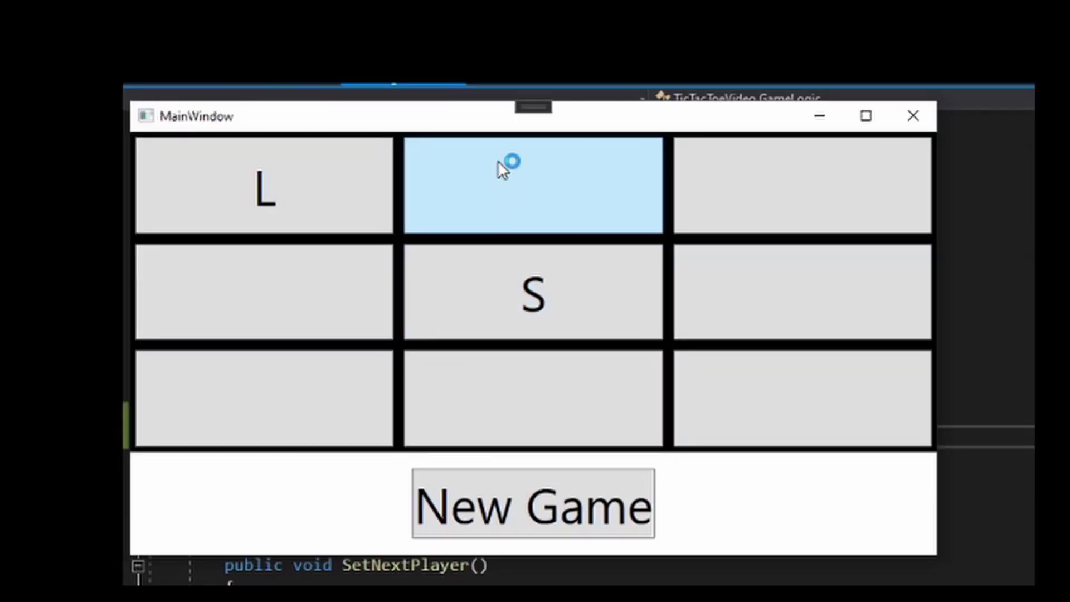
Step: Place L top-middle, S middle-right and L top-right in the running game to check the refactored win logic
click(503, 167)
click(691, 254)
click(720, 201)
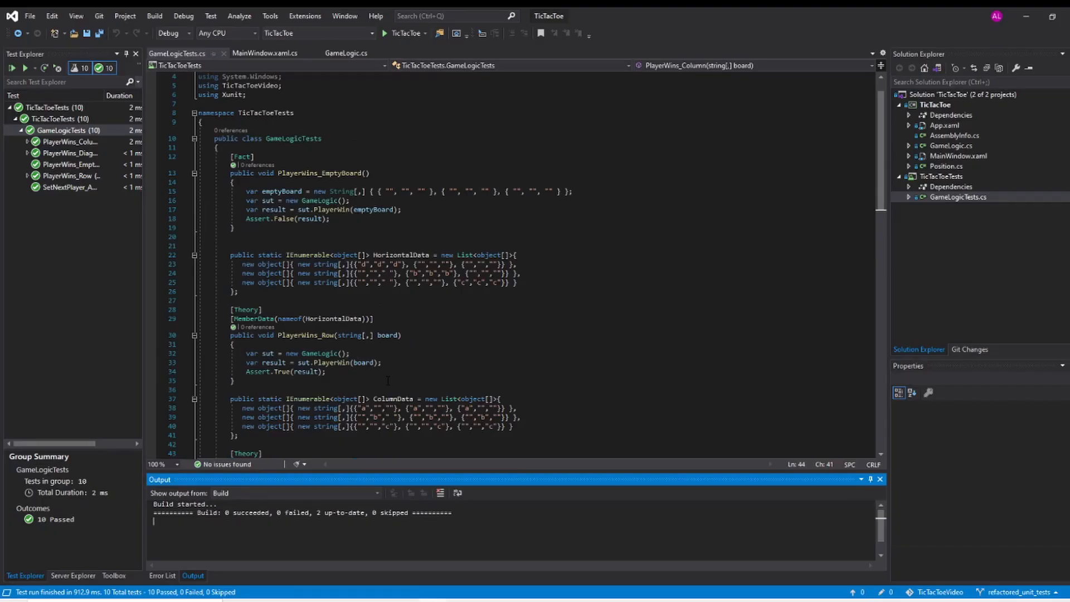
Step: Run all GameLogicTests from the group's context menu, confirming all 10 still pass
right_click(38, 131)
click(49, 137)
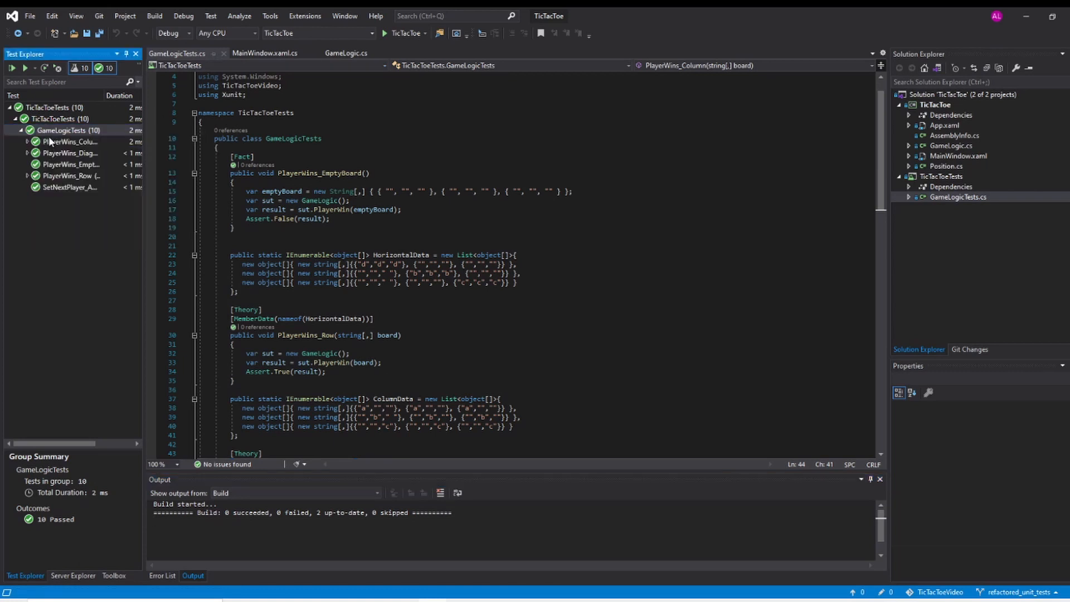